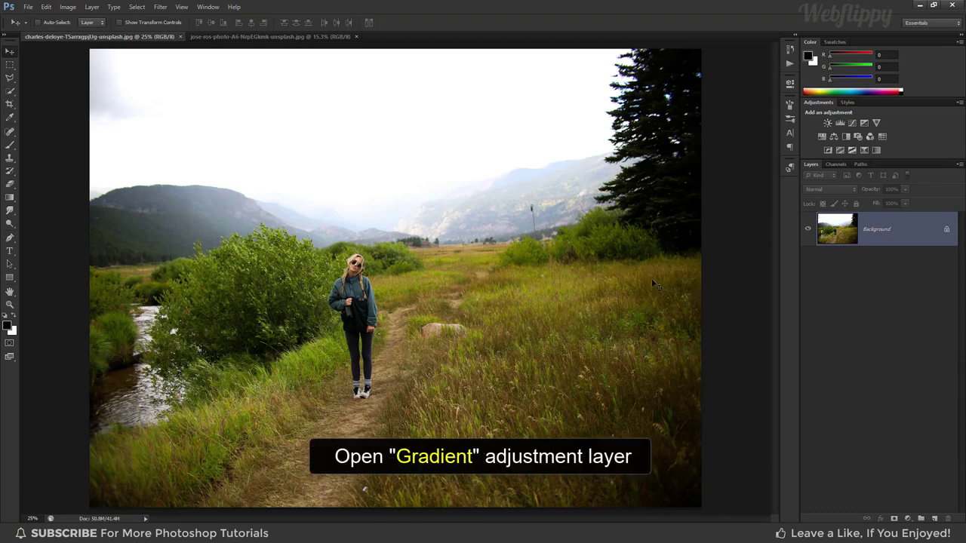
- Add a Gradient Fill layer over the landscape using the Foreground to Transparent preset
left_click(907, 519)
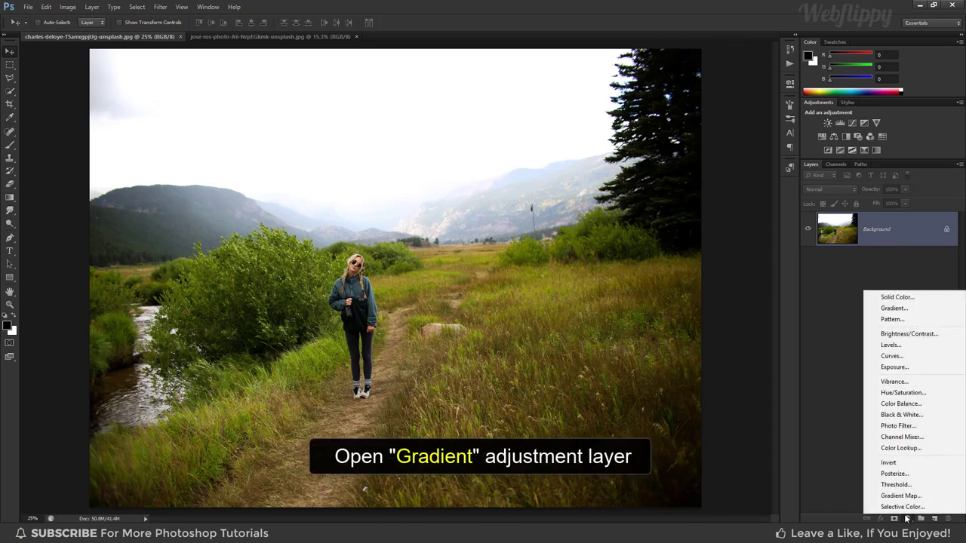
left_click(912, 310)
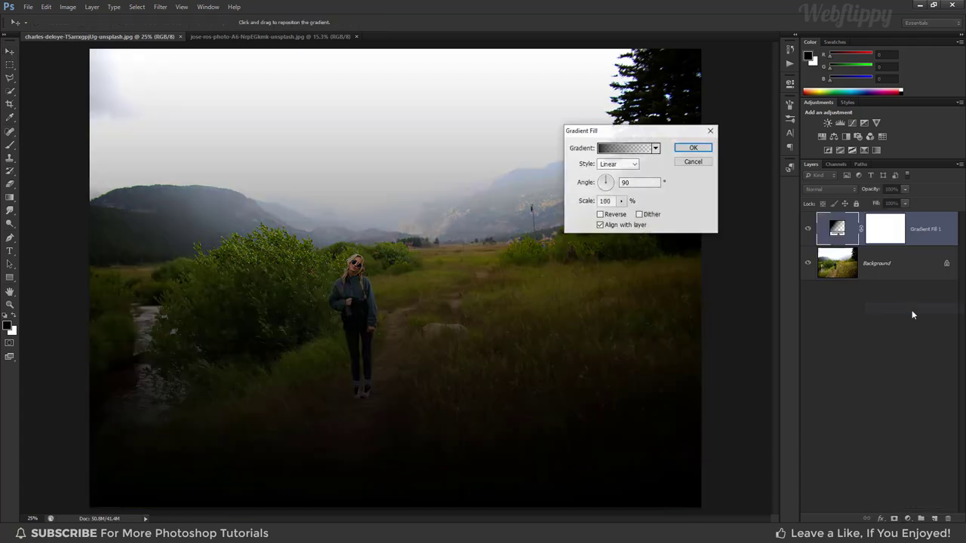
left_click(629, 152)
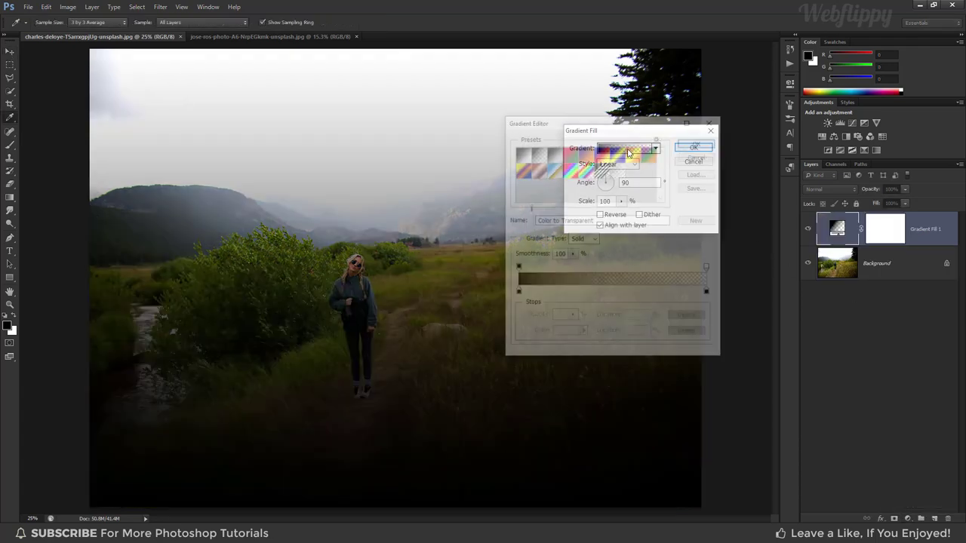
left_click(537, 151)
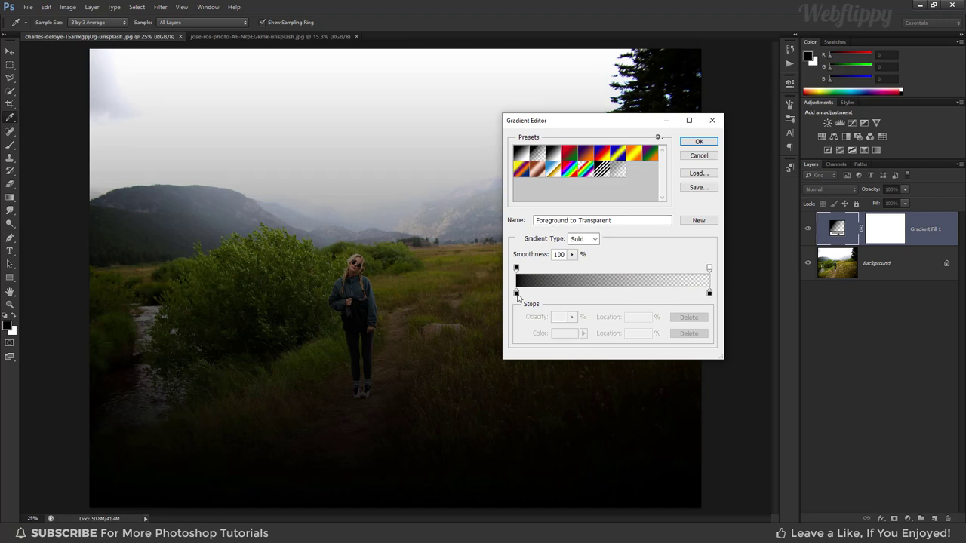
- Set the gradient's left colour stop to a bright light sky blue
left_click(517, 295)
left_click(564, 333)
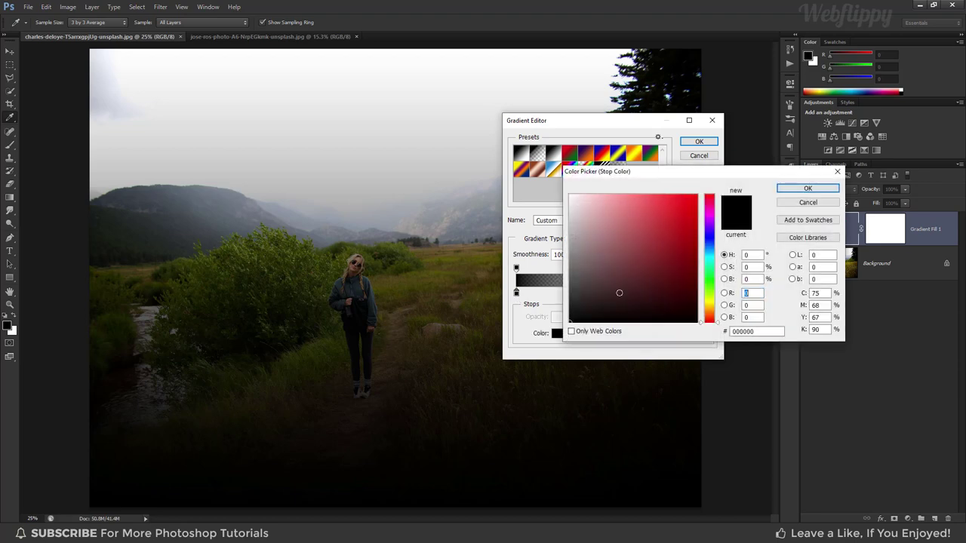
left_click(621, 201)
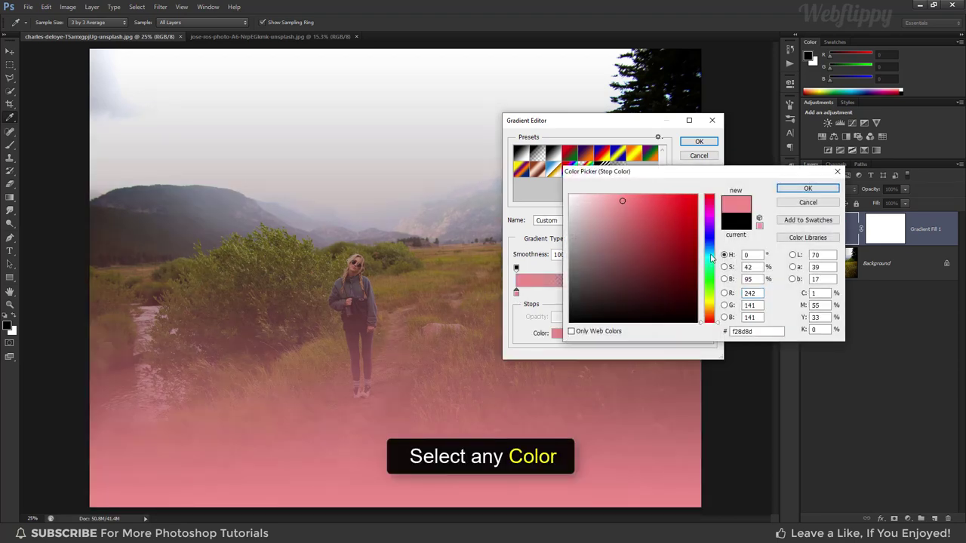
left_click(711, 258)
left_click_drag(711, 258, 710, 253)
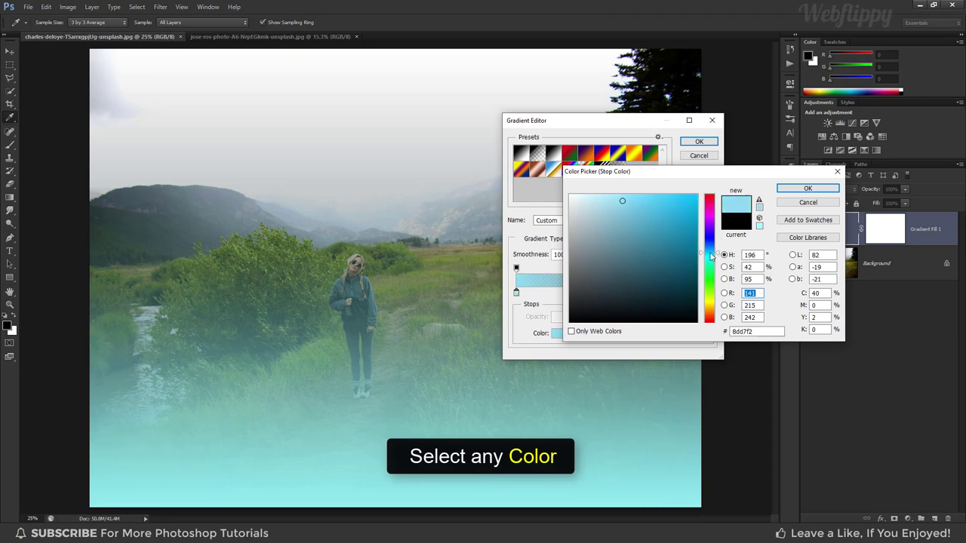
left_click(626, 209)
left_click_drag(654, 199, 649, 197)
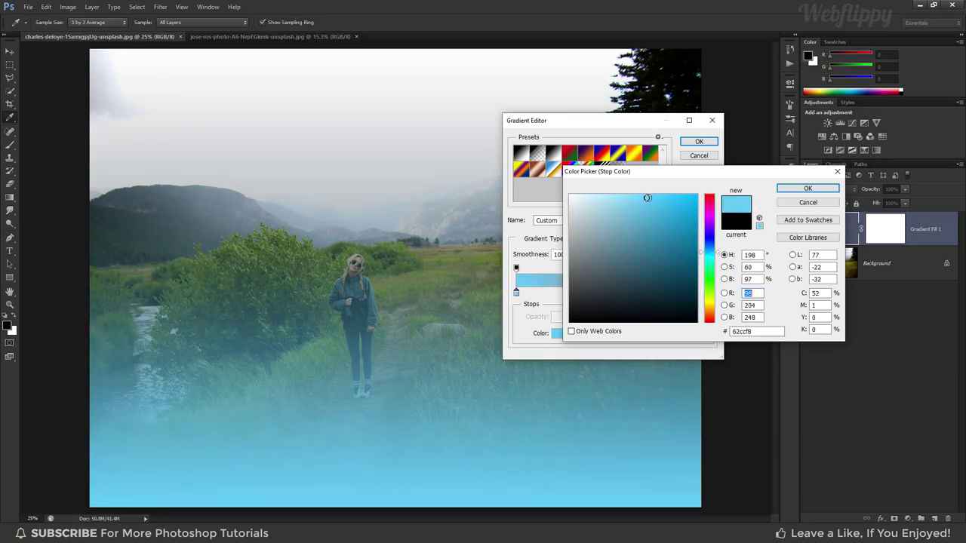
left_click(807, 188)
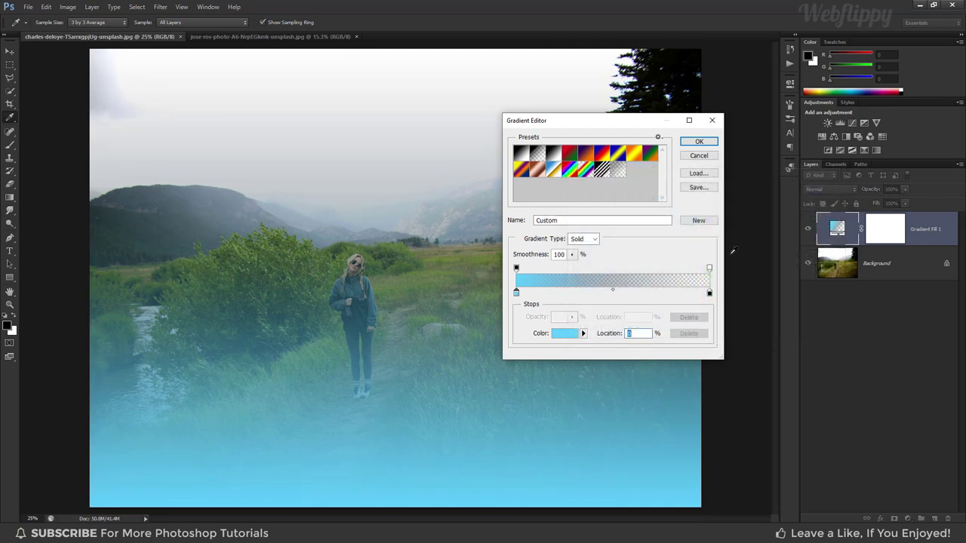
- Set the gradient's right colour stop to white
left_click(709, 293)
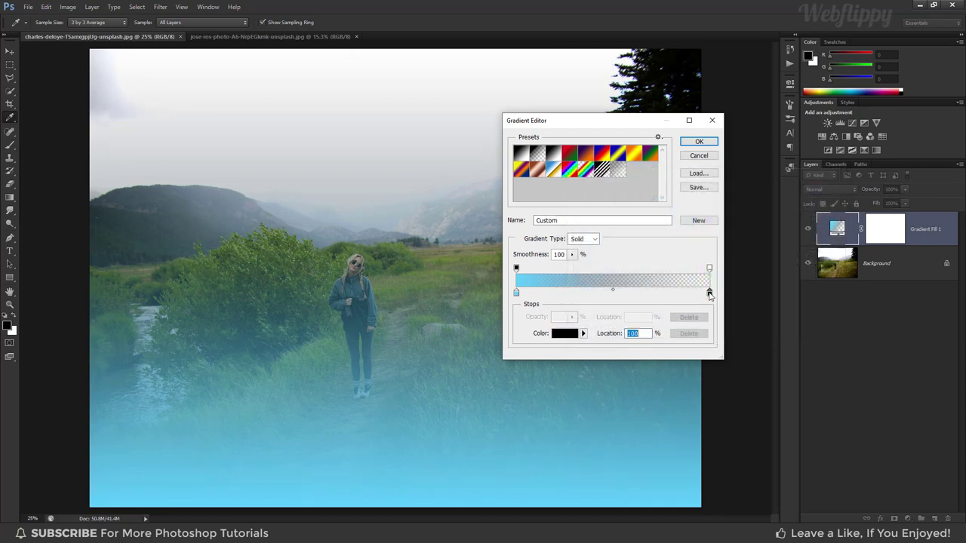
left_click(562, 335)
left_click_drag(581, 207, 567, 191)
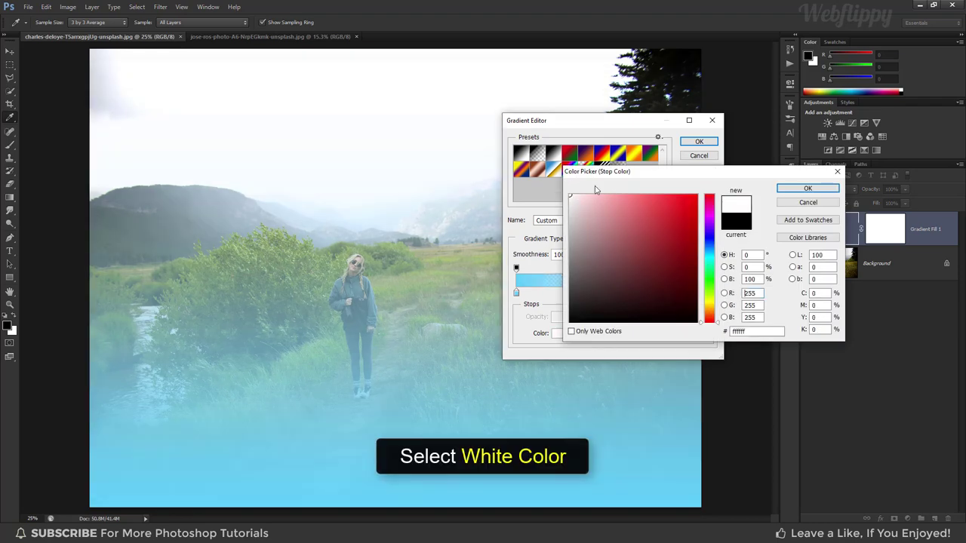
left_click(796, 189)
- Move the transparency stop to about 50%, reverse the gradient and apply the fill
left_click(709, 268)
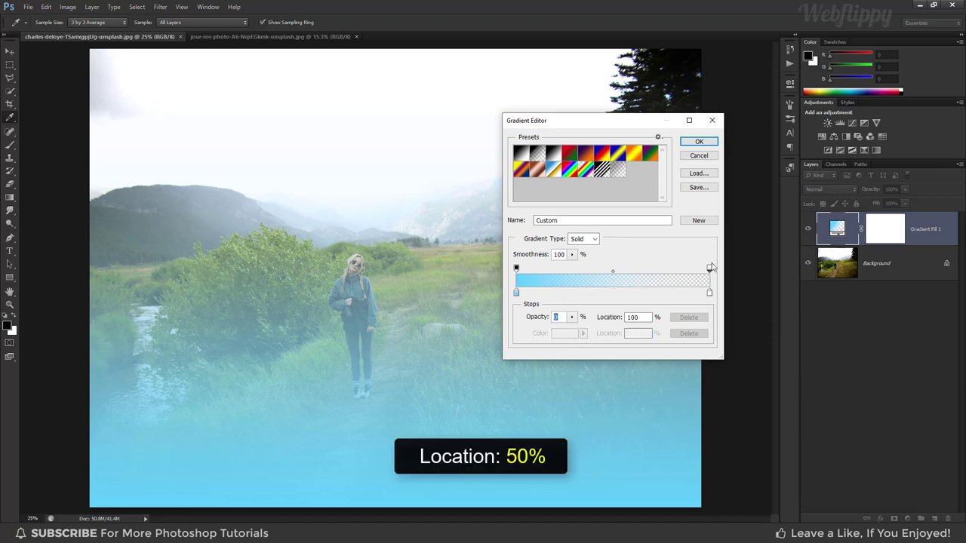
left_click_drag(709, 268, 615, 274)
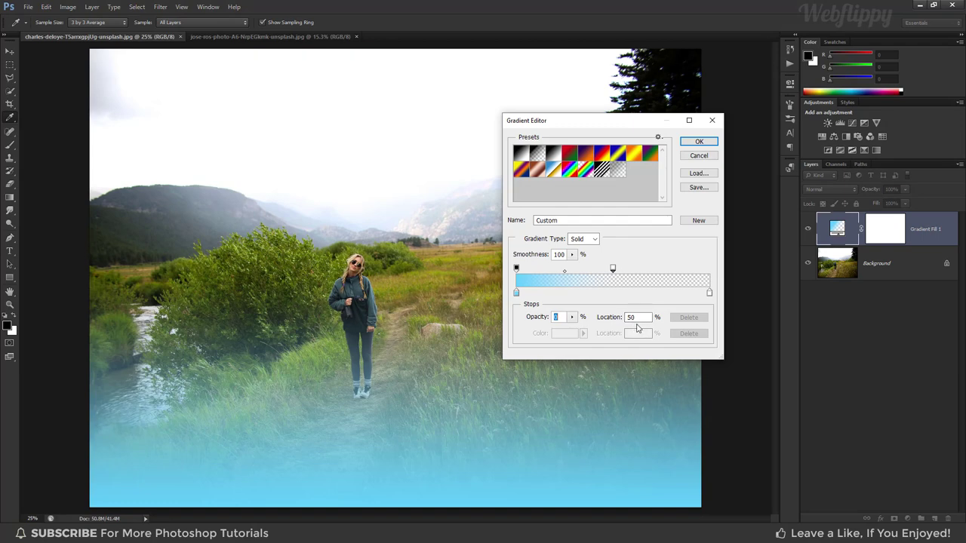
left_click(693, 144)
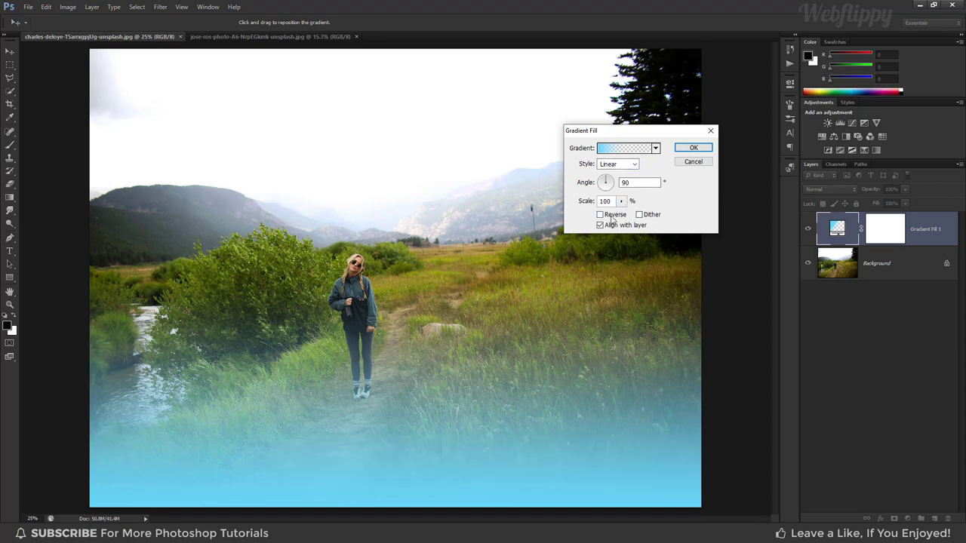
left_click(613, 218)
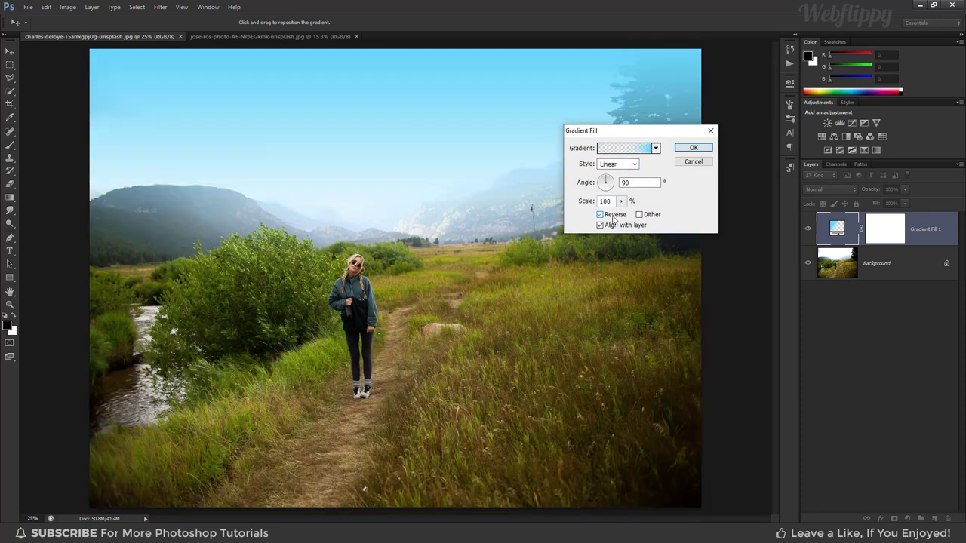
left_click(705, 150)
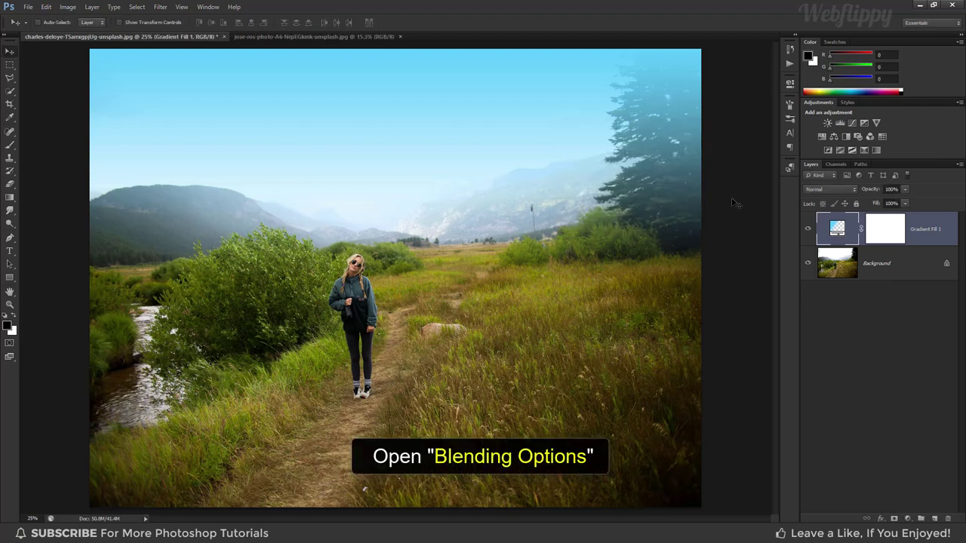
- In Blending Options, split the Underlying Layer black slider so the pine tree stays untinted
right_click(924, 239)
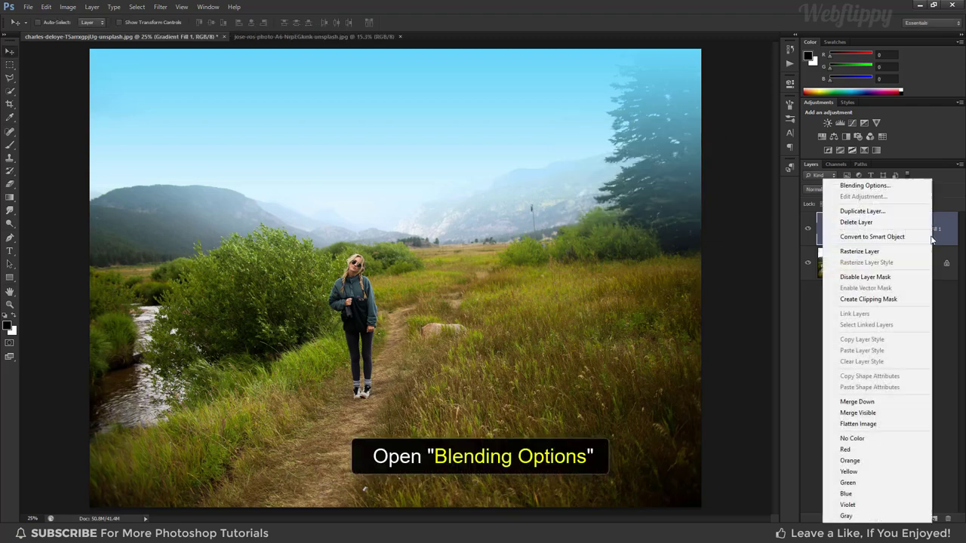
left_click(893, 187)
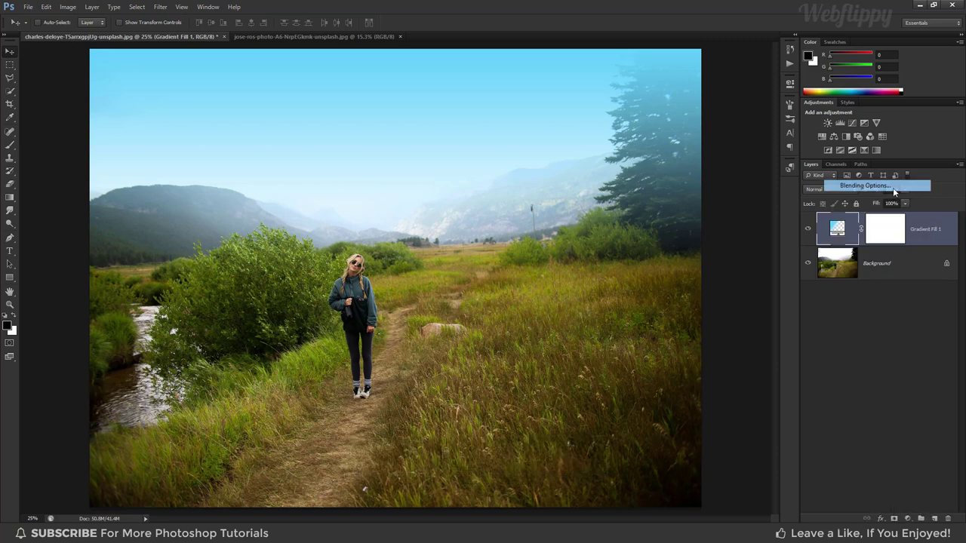
left_click_drag(770, 139, 634, 178)
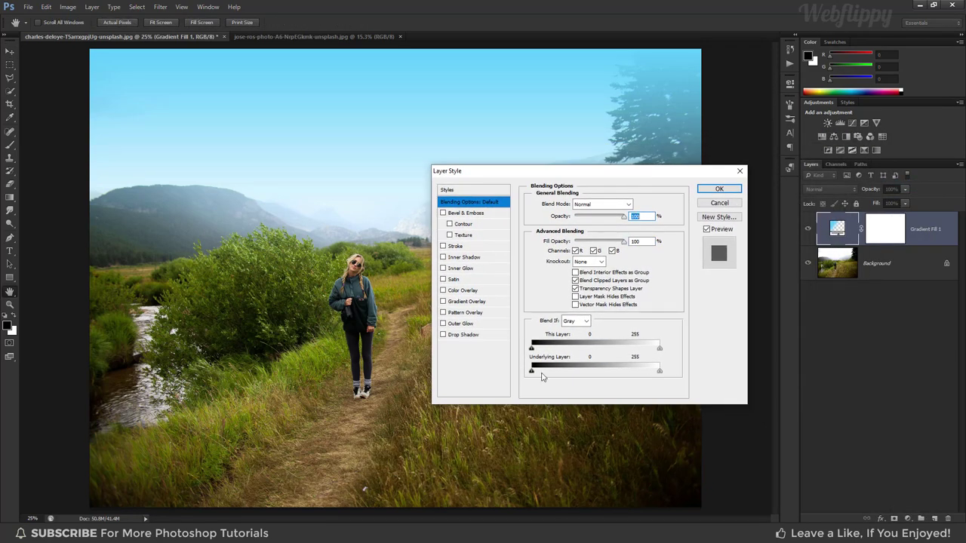
key("alt")
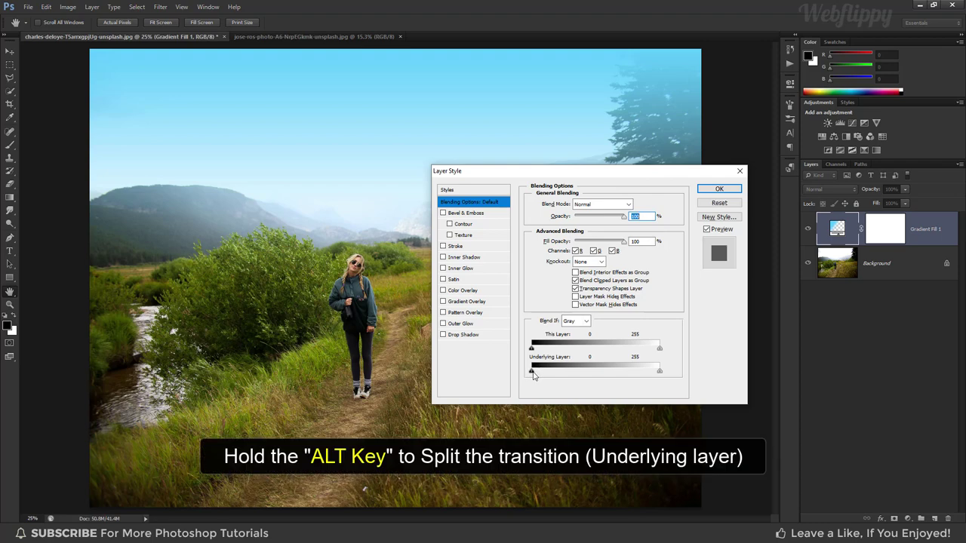
left_click_drag(532, 374, 694, 376)
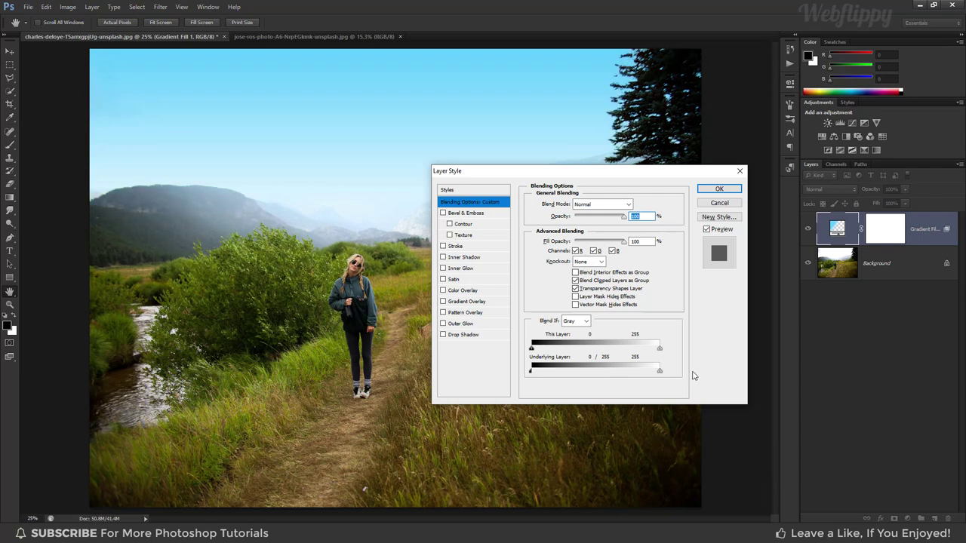
left_click(718, 189)
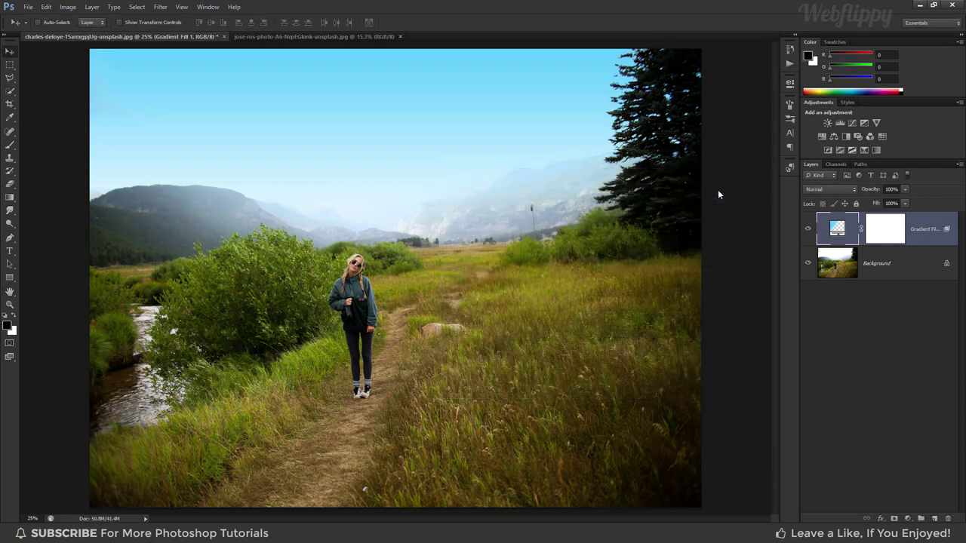
- Set Gradient Fill 1 to Multiply and toggle its visibility to compare before and after
left_click(818, 189)
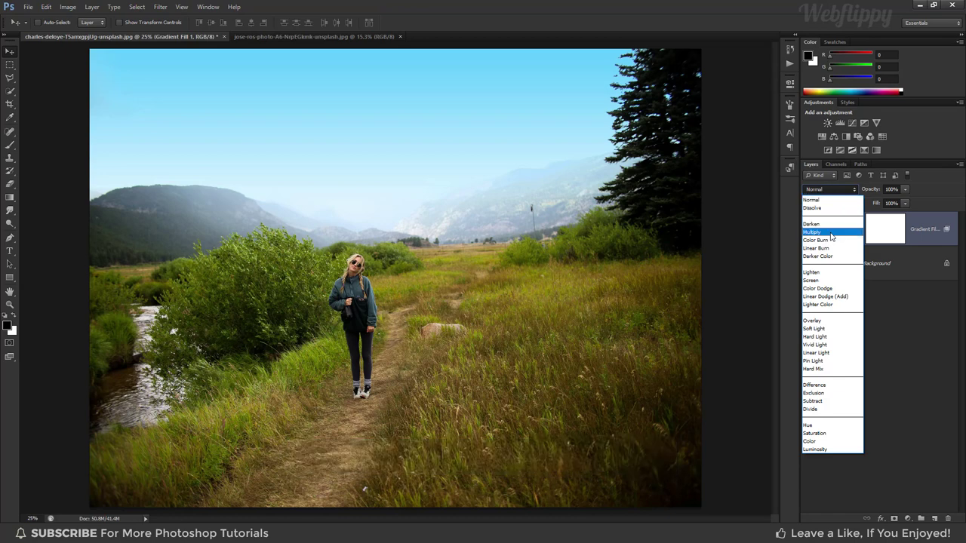
left_click(830, 233)
left_click(808, 229)
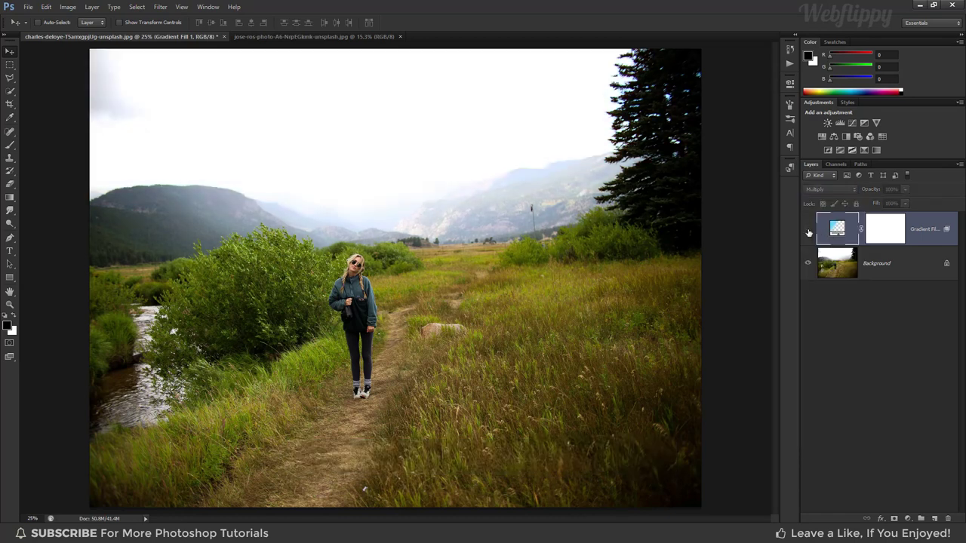
left_click(808, 231)
left_click(808, 231)
left_click(808, 231)
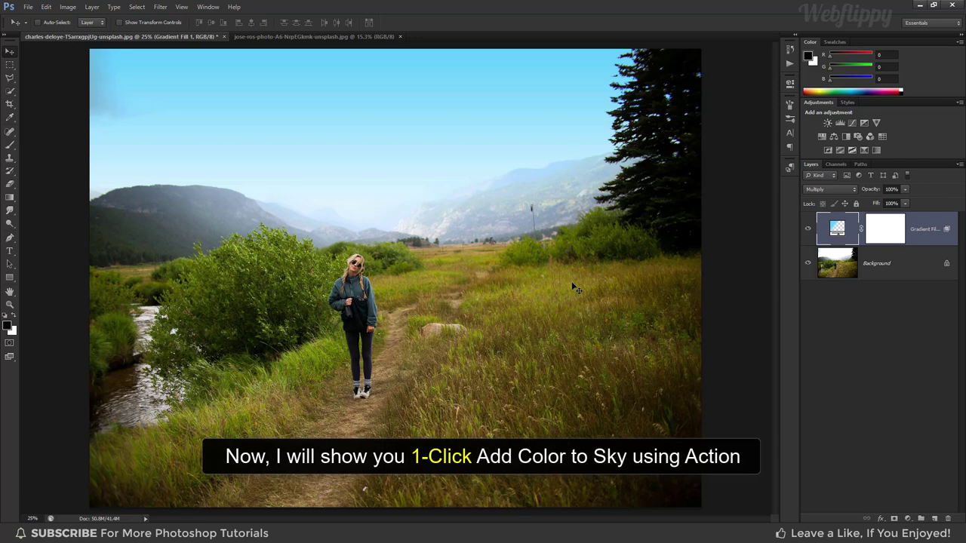
- Switch to the beach portrait, open the Actions panel and show its flyout menu
left_click(358, 37)
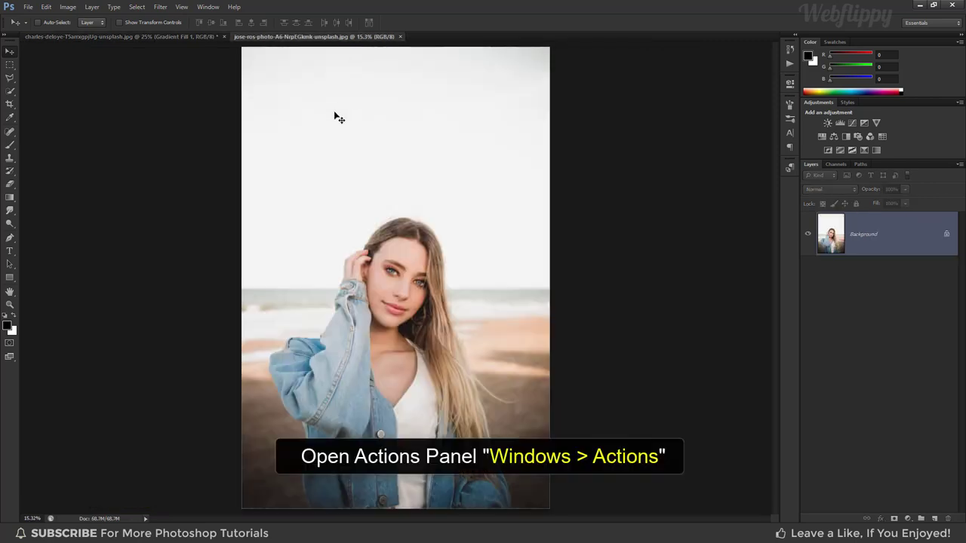
left_click(210, 7)
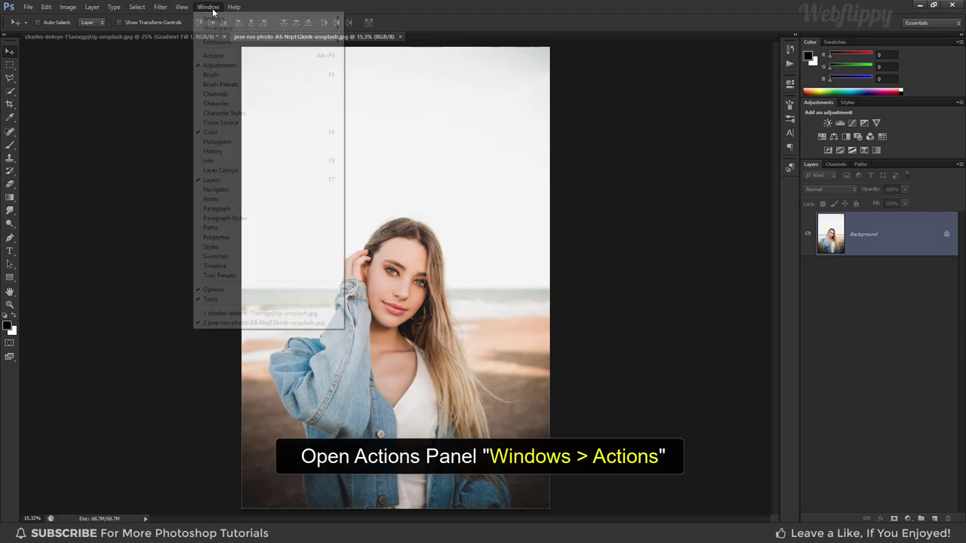
left_click(232, 56)
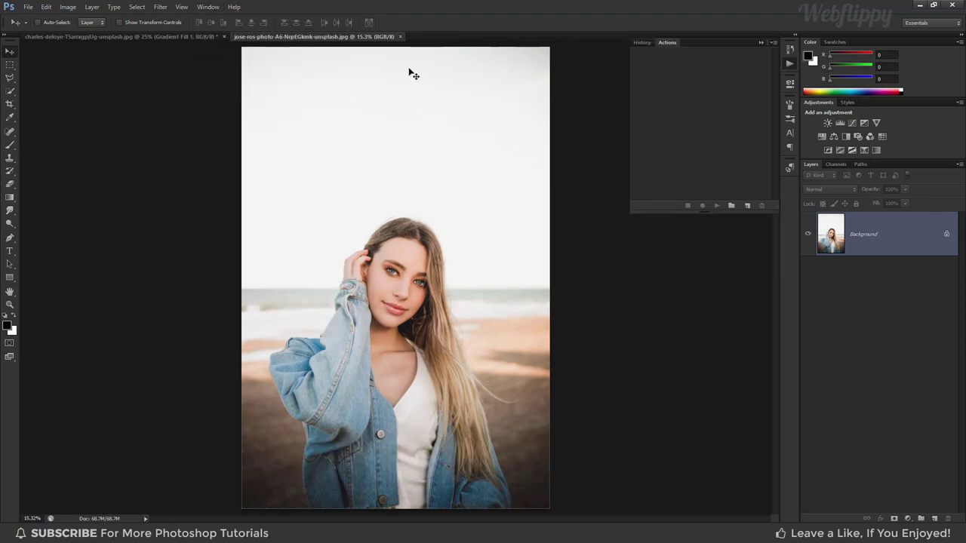
left_click(773, 44)
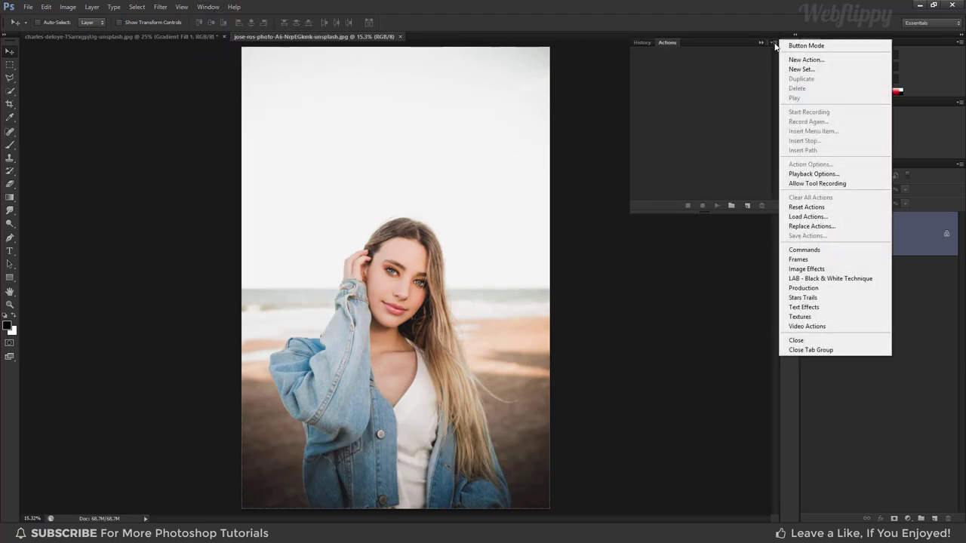
- Load the Webflippy - Add Color to Sky .ATN action set and expand it
left_click(829, 217)
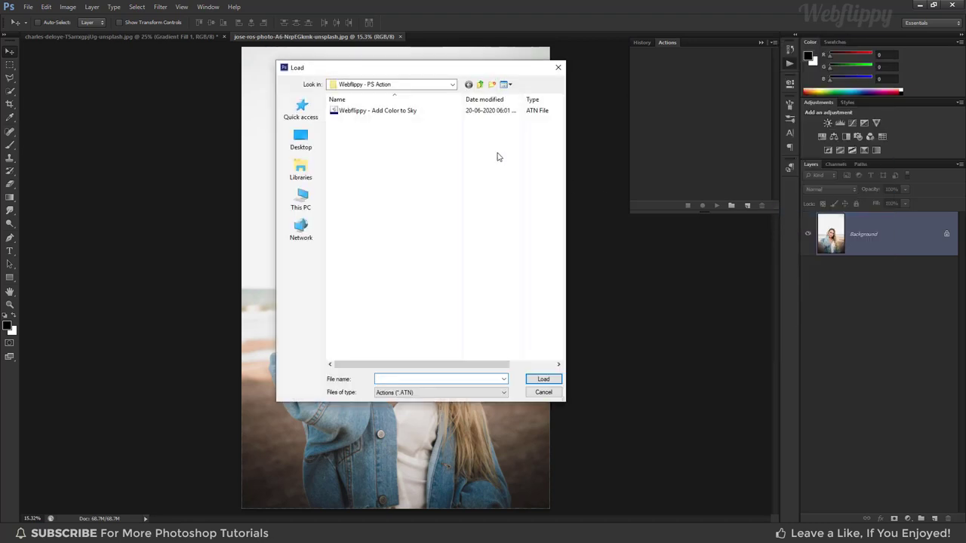
left_click(381, 113)
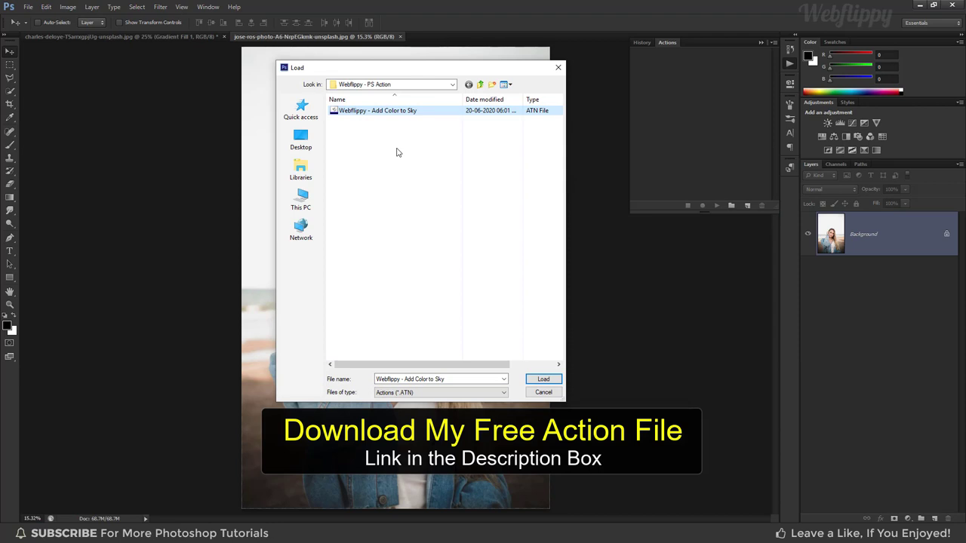
left_click(543, 379)
left_click(655, 53)
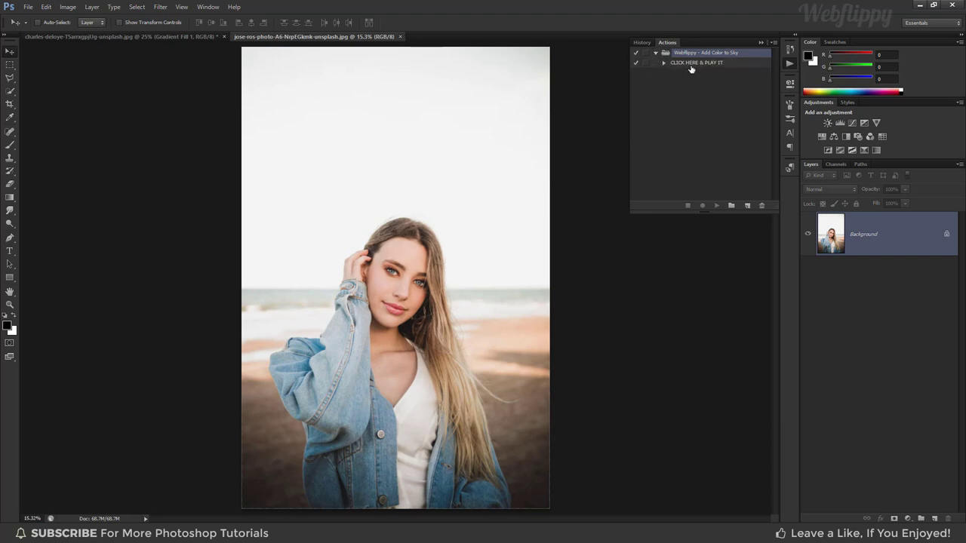
- Play the CLICK HERE & PLAY IT action and compare the blue-tinted sky on and off
left_click(688, 64)
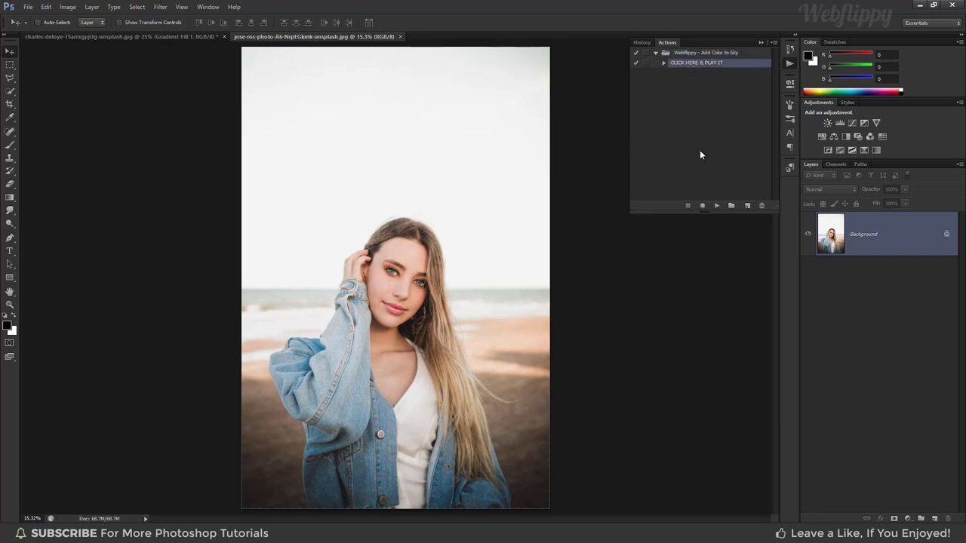
left_click(716, 206)
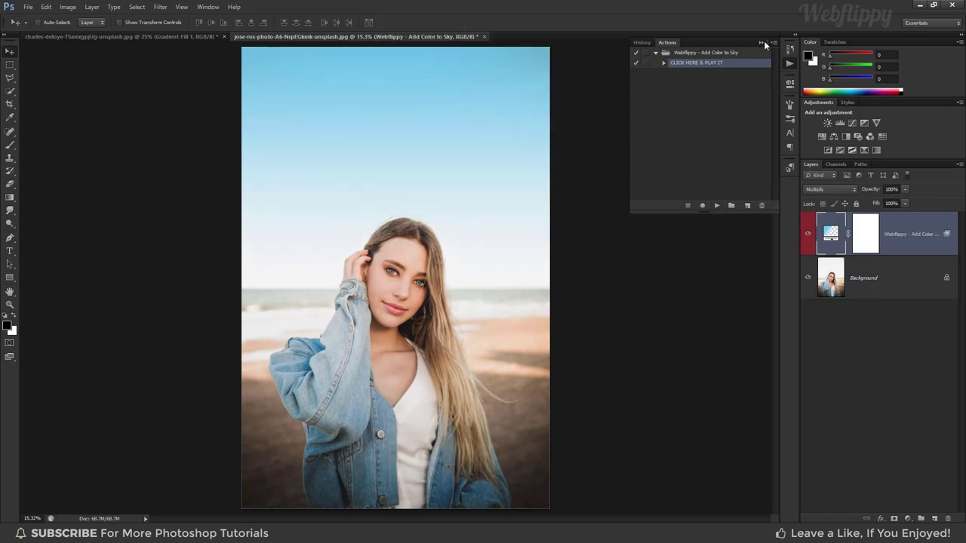
left_click(762, 43)
left_click(809, 239)
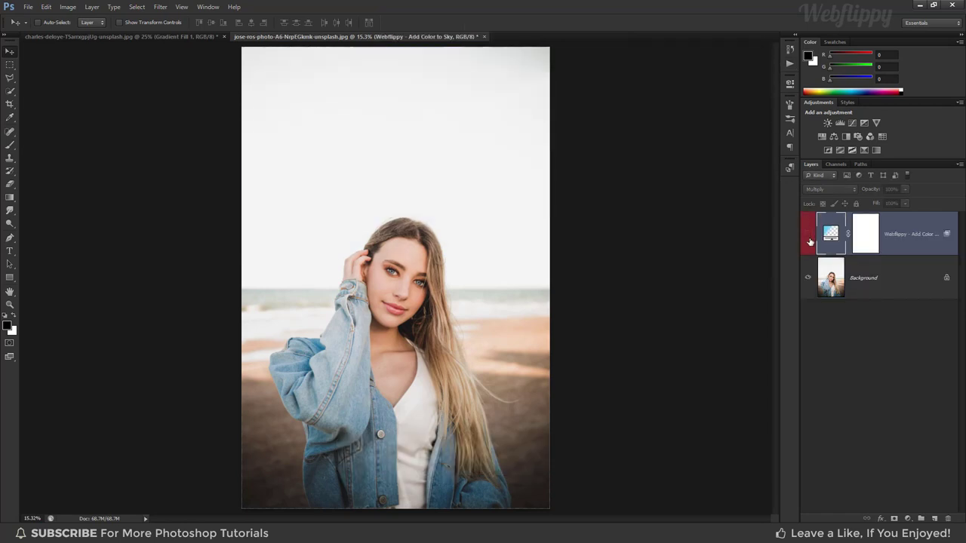
left_click(809, 238)
left_click(809, 239)
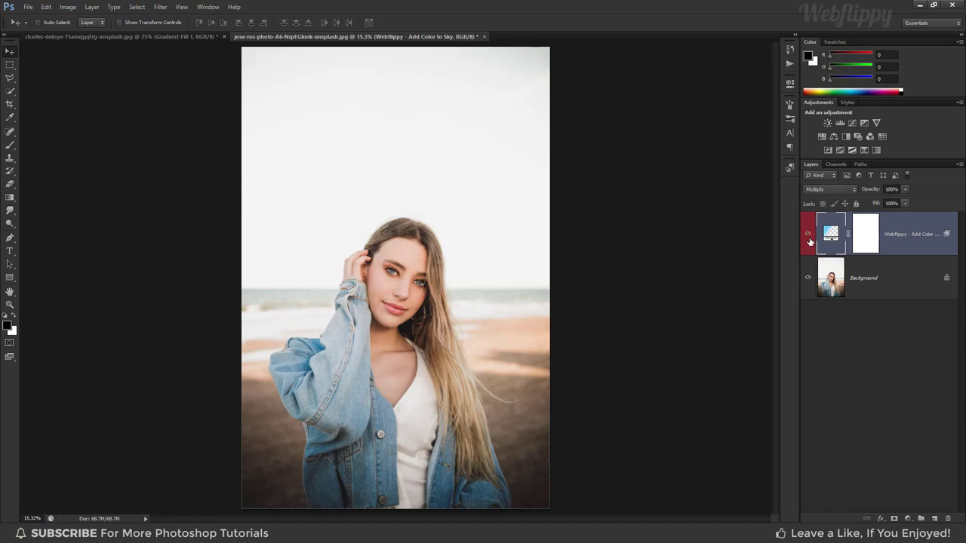
left_click(809, 239)
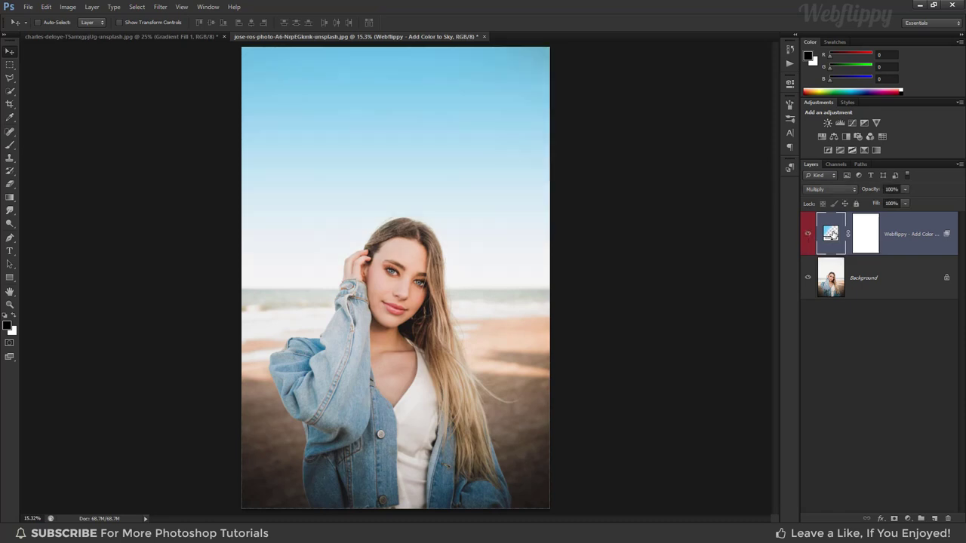
double_click(830, 234)
- Change the sky gradient's starting stop to 41bfe9 and drag its transparency stop to 53%
left_click(637, 151)
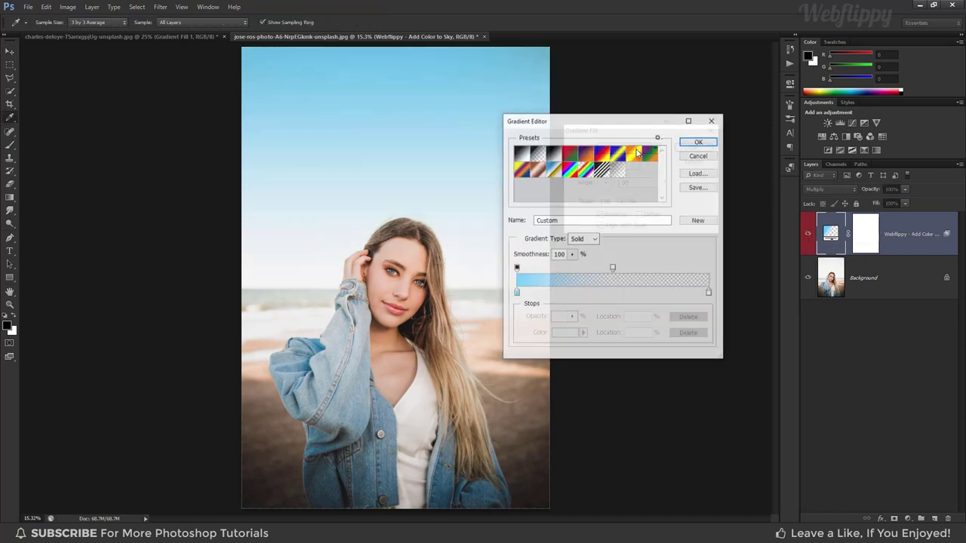
left_click(516, 293)
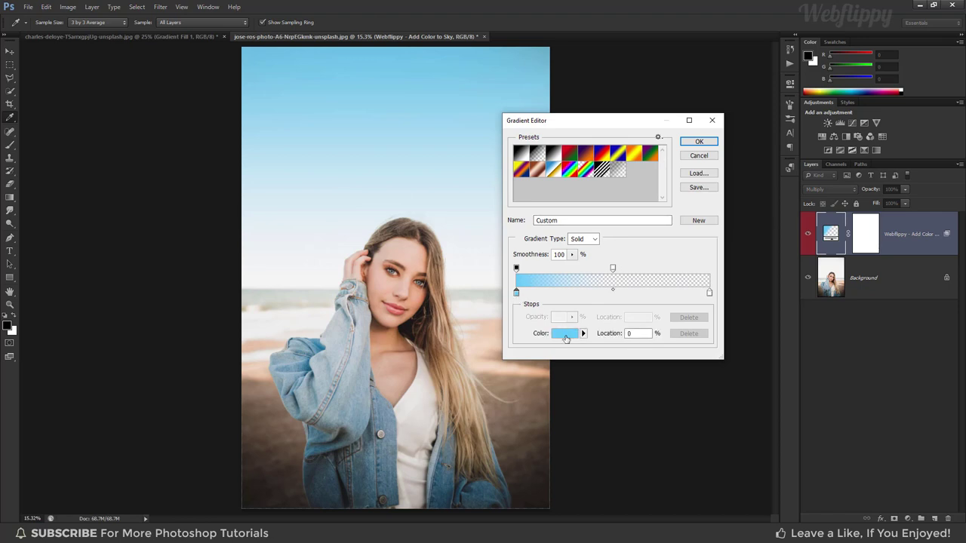
left_click(566, 335)
left_click(649, 199)
left_click(710, 248)
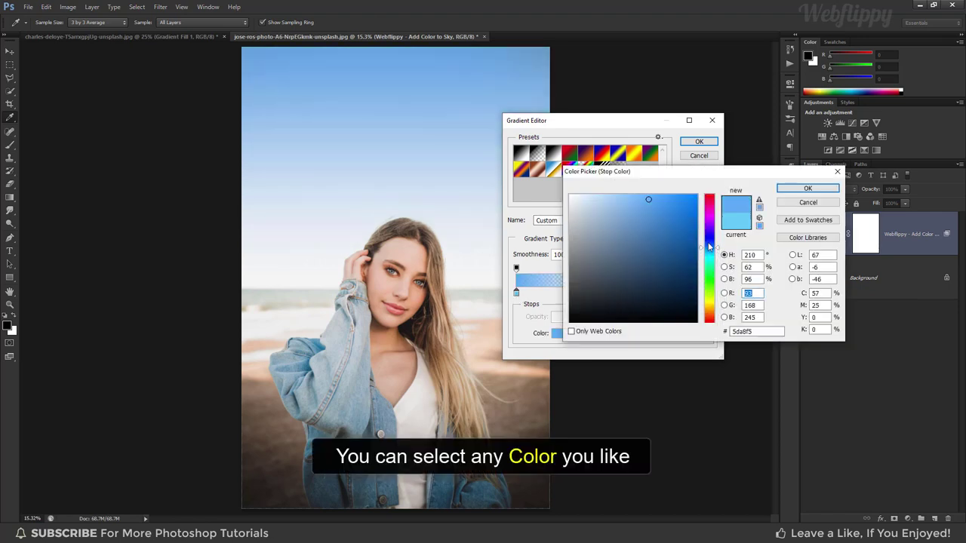
mouse_move(709, 247)
left_mouse_down()
mouse_move(709, 289)
mouse_move(711, 253)
left_mouse_up()
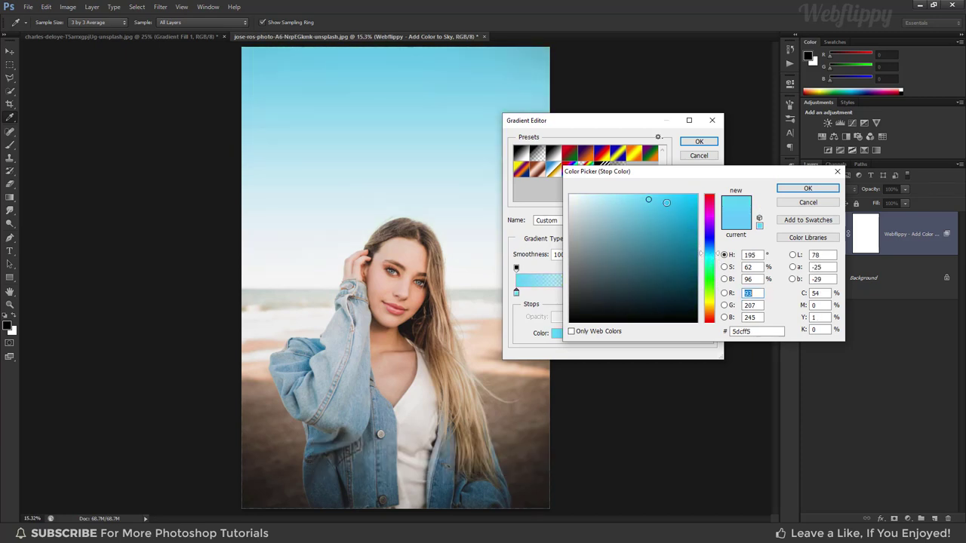
mouse_move(667, 202)
left_mouse_down()
mouse_move(667, 215)
mouse_move(661, 206)
left_mouse_up()
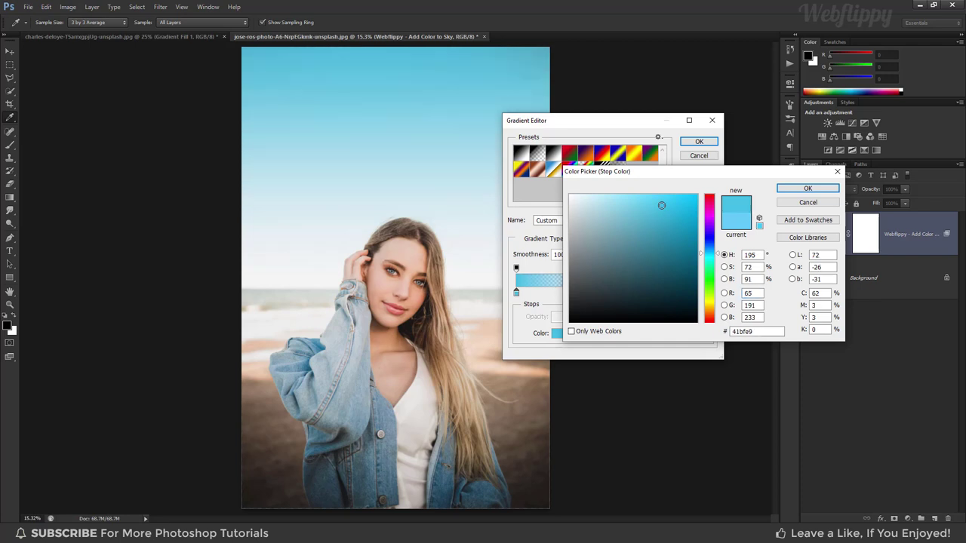
left_click(781, 192)
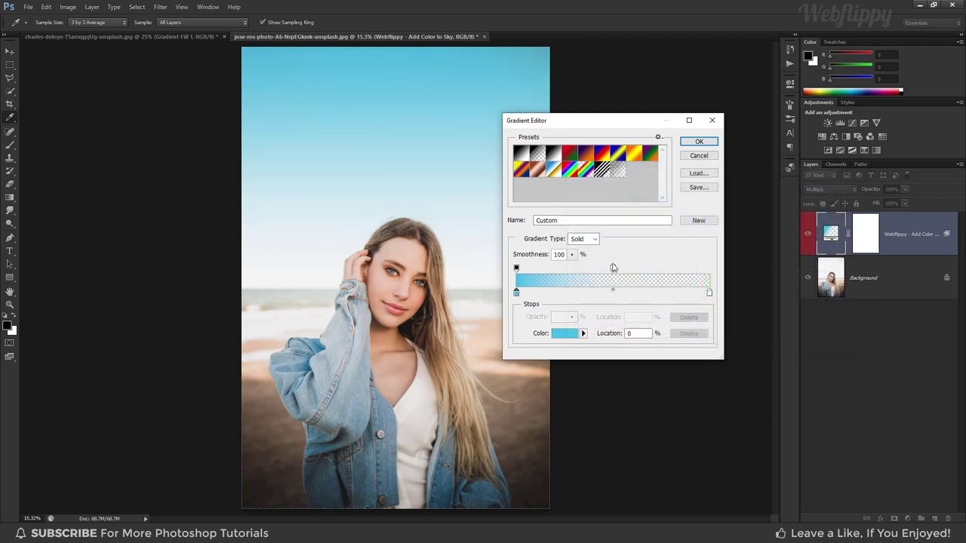
mouse_move(614, 269)
left_mouse_down()
mouse_move(662, 270)
mouse_move(619, 270)
left_mouse_up()
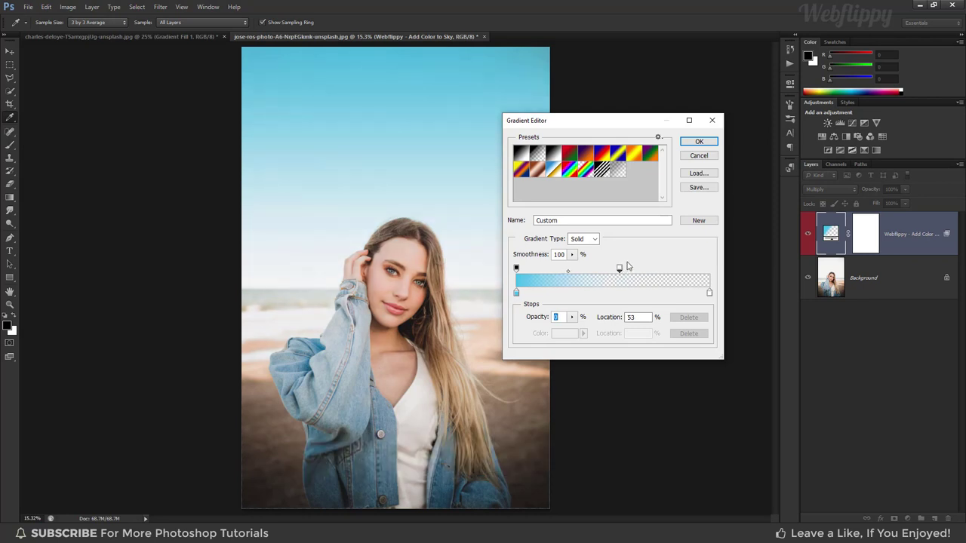
left_click(698, 142)
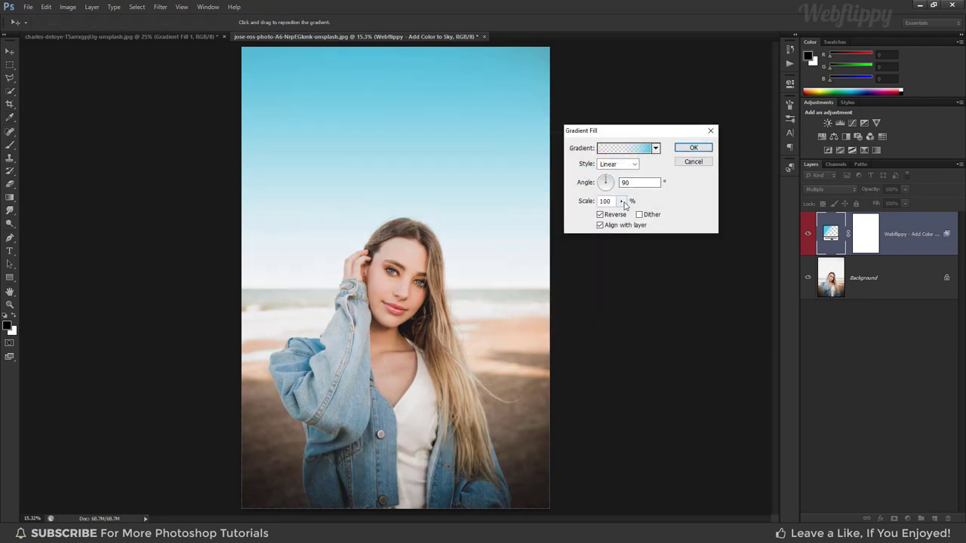
- Apply the gradient at 139% scale and compare the beach sky with the tint on and off
left_click_drag(624, 201, 623, 217)
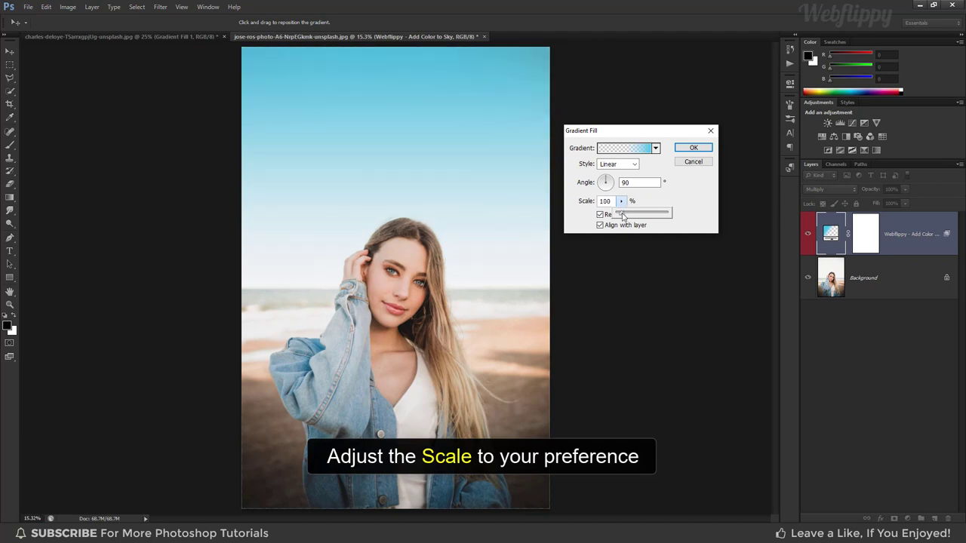
left_click(683, 148)
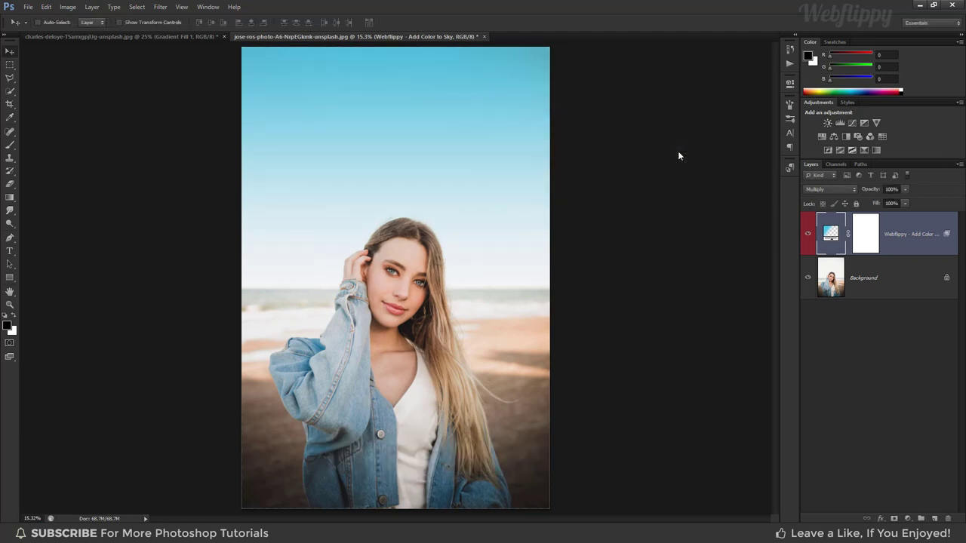
left_click(808, 233)
left_click(809, 234)
left_click(808, 234)
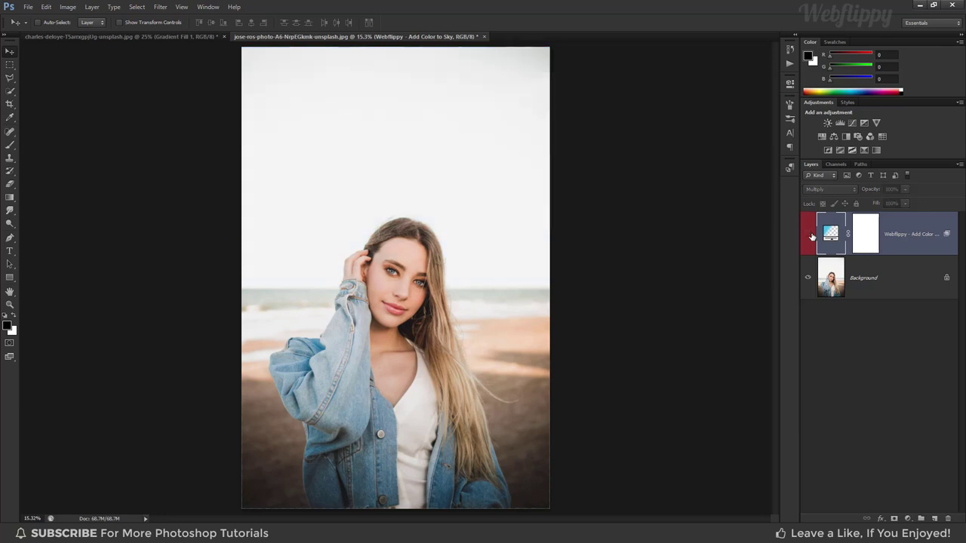
left_click(808, 234)
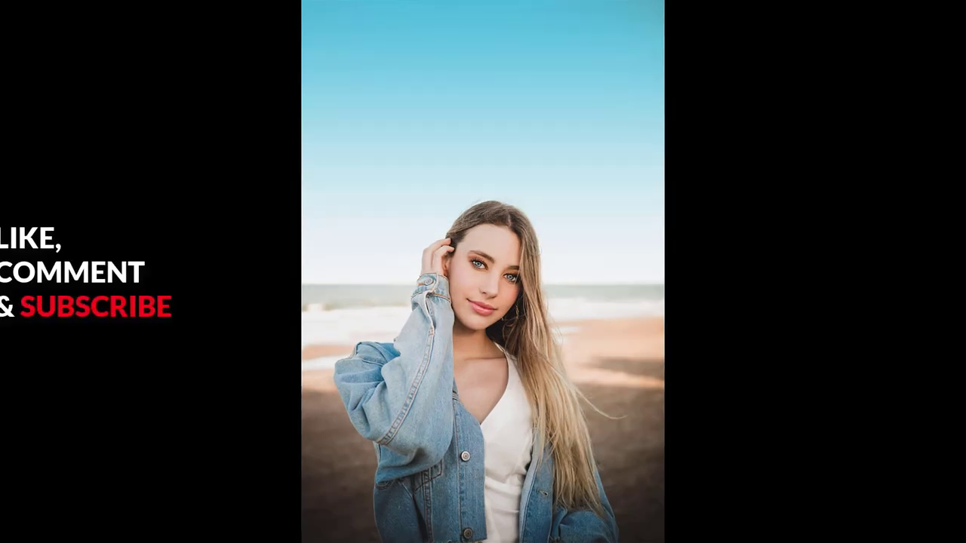